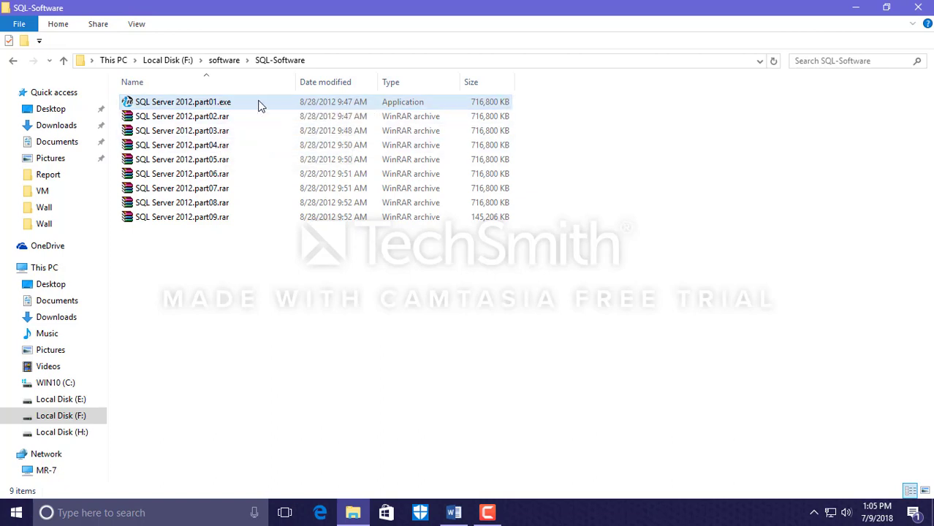
- Run SQL Server 2012.part01.exe, accept its install info and start extracting to the default destination folder
{"action": "double_click", "coordinate": [259, 103]}
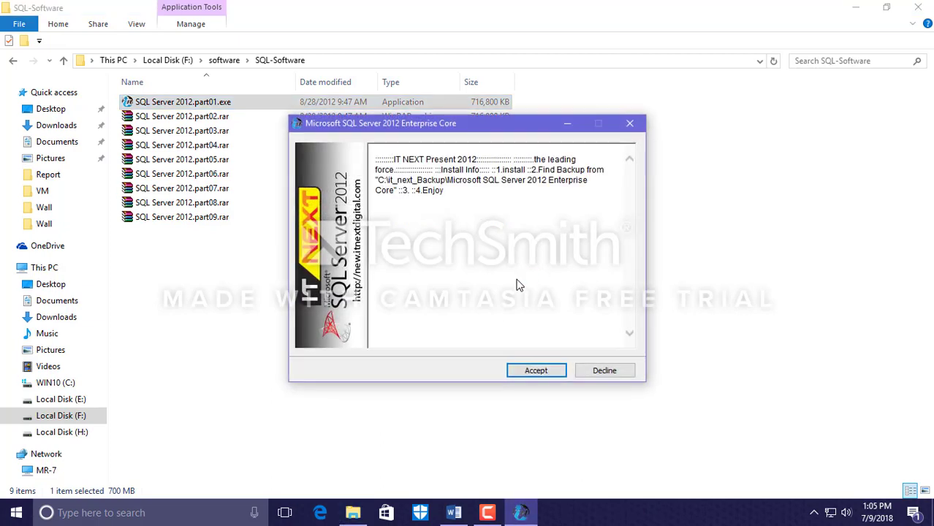
{"action": "left_click", "coordinate": [536, 371]}
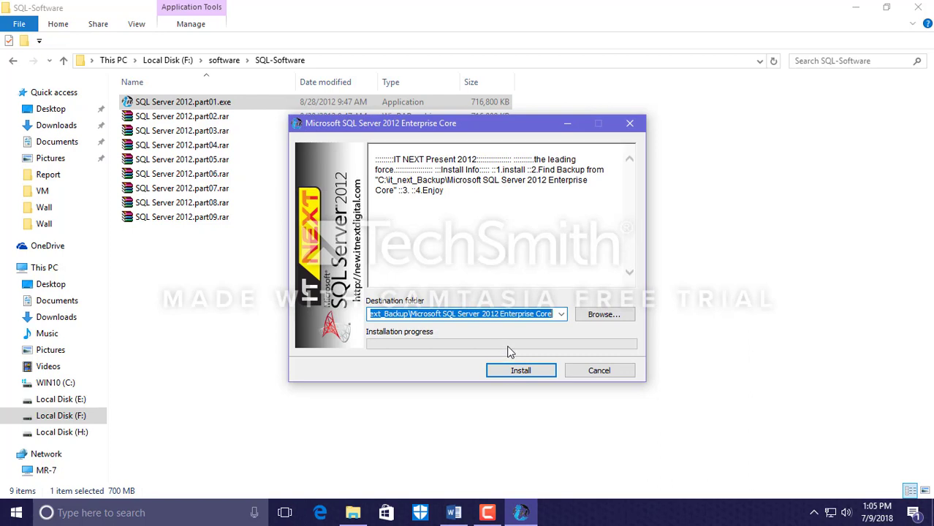
{"action": "left_click", "coordinate": [522, 371]}
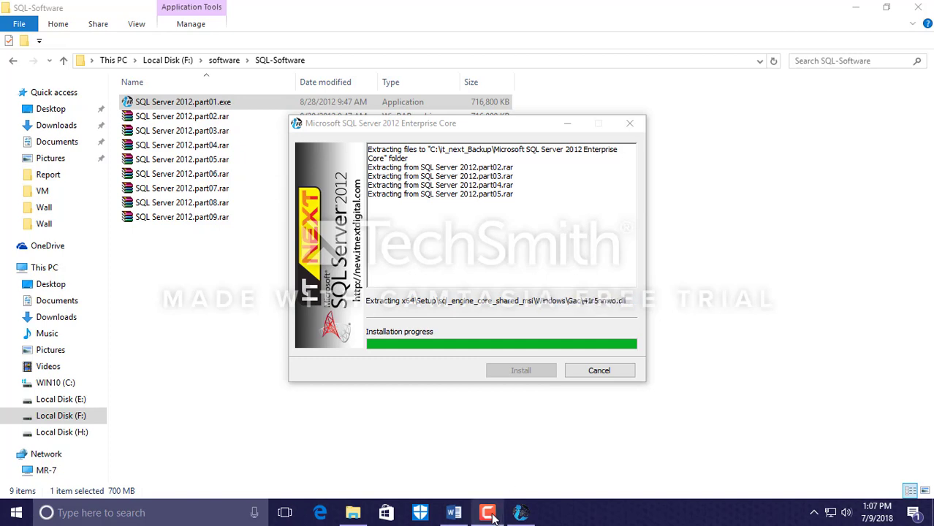
{"action": "left_click", "coordinate": [519, 460]}
{"action": "left_click", "coordinate": [746, 467]}
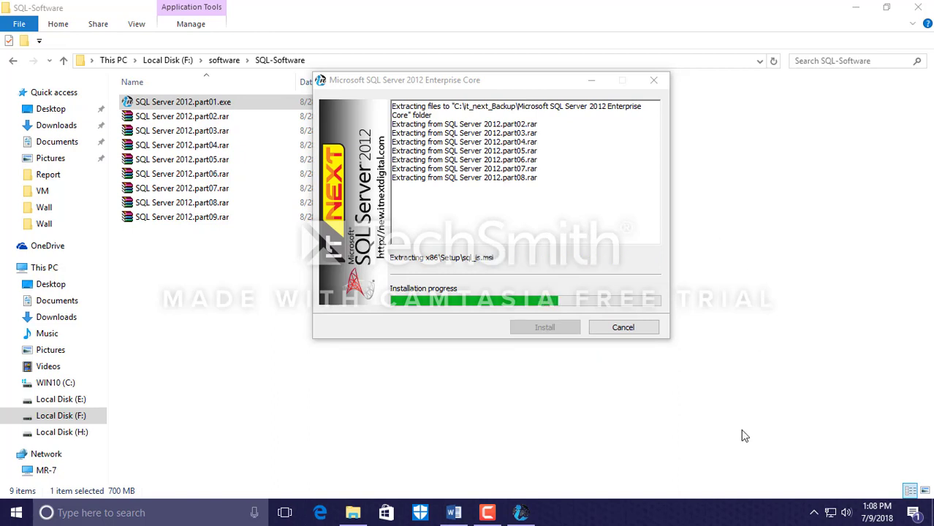
{"action": "left_click", "coordinate": [486, 512]}
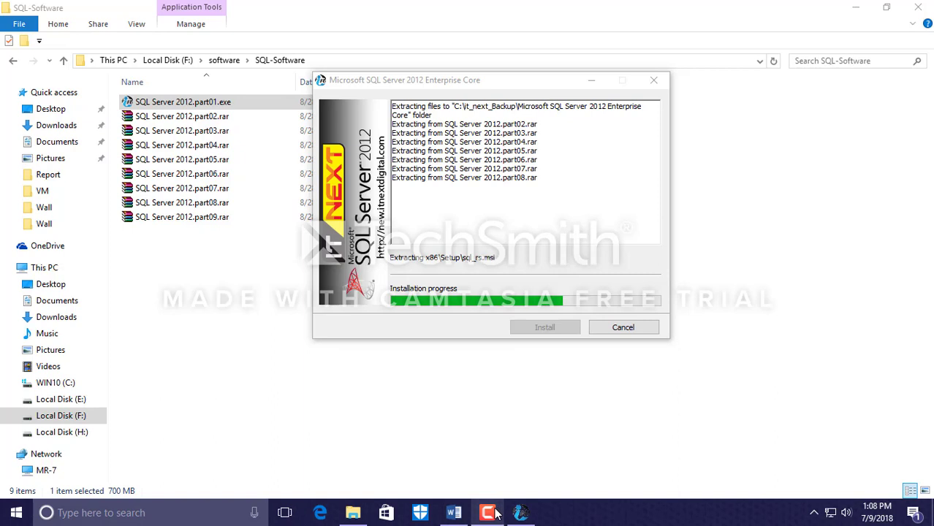
{"action": "left_click", "coordinate": [782, 426]}
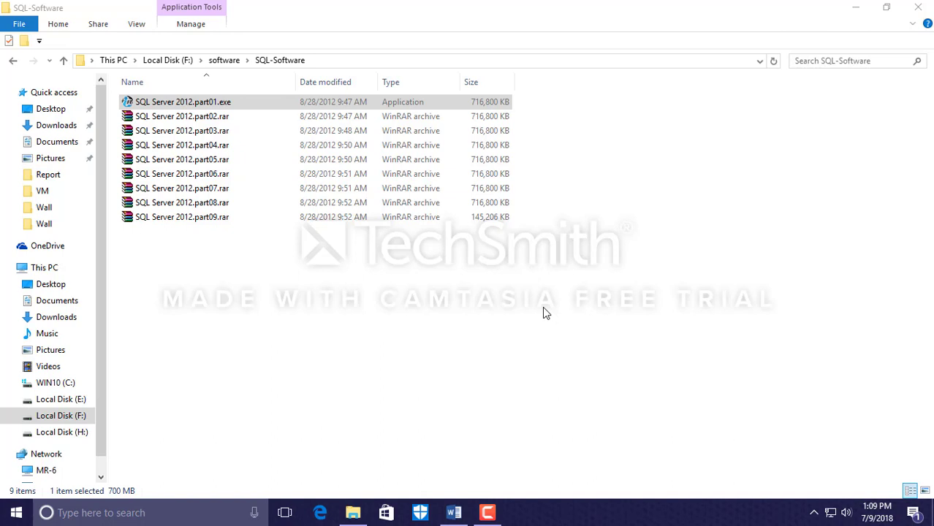
{"action": "left_click", "coordinate": [487, 513]}
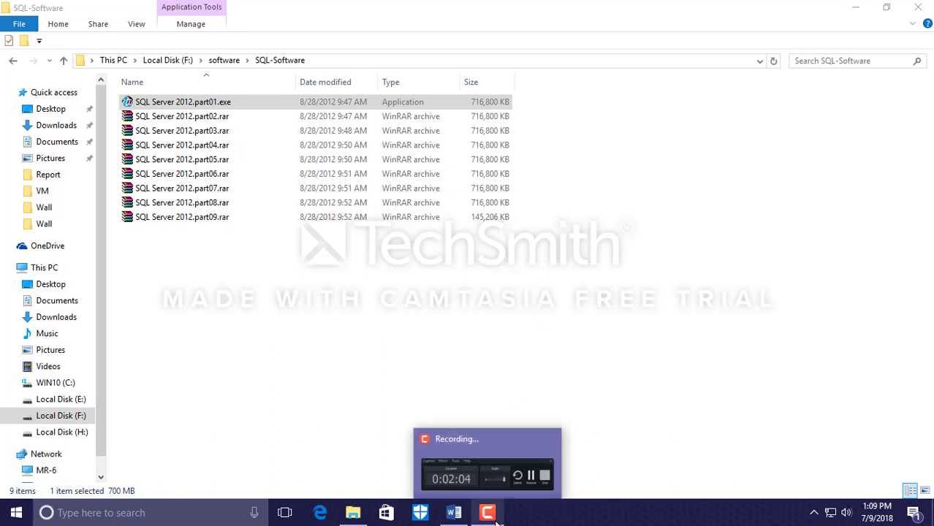
{"action": "left_click", "coordinate": [746, 465]}
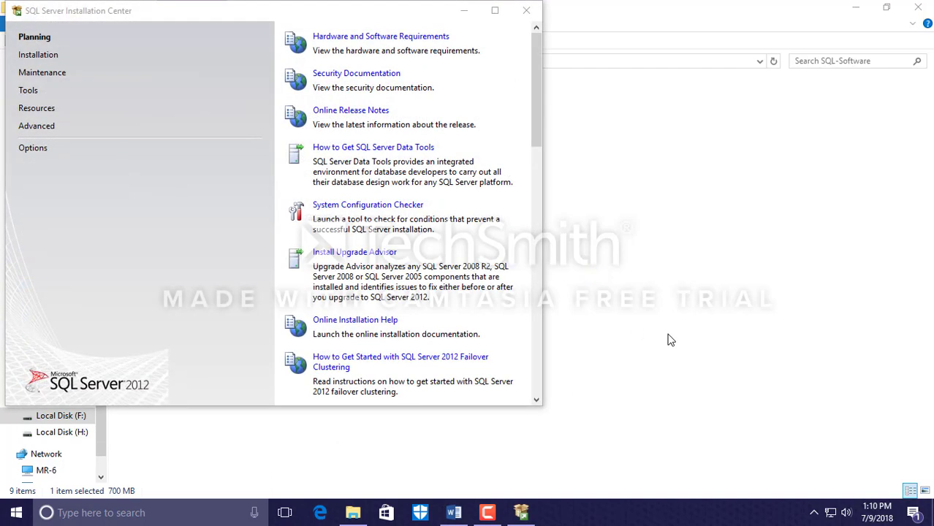
- Start a new SQL Server stand-alone installation from the SQL Server Installation Center
{"action": "left_click_drag", "start_coordinate": [211, 13], "coordinate": [356, 54]}
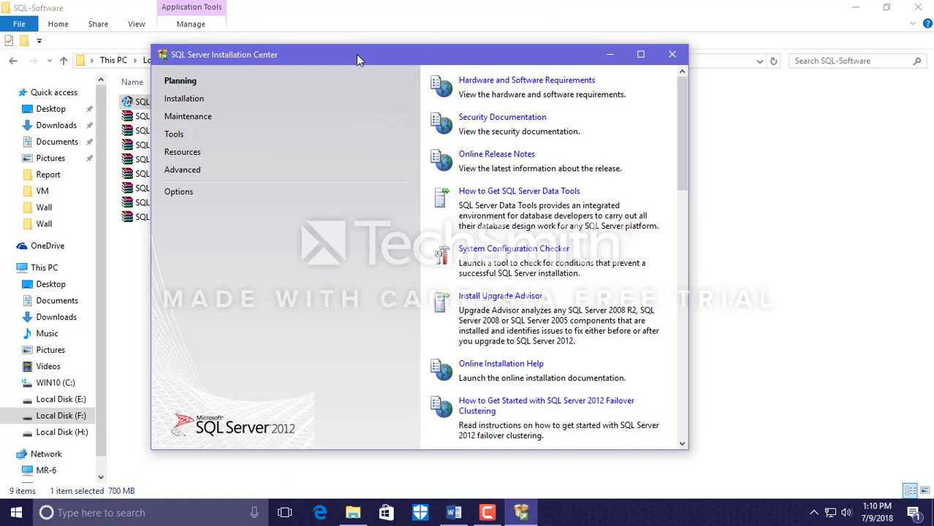
{"action": "left_click", "coordinate": [180, 102]}
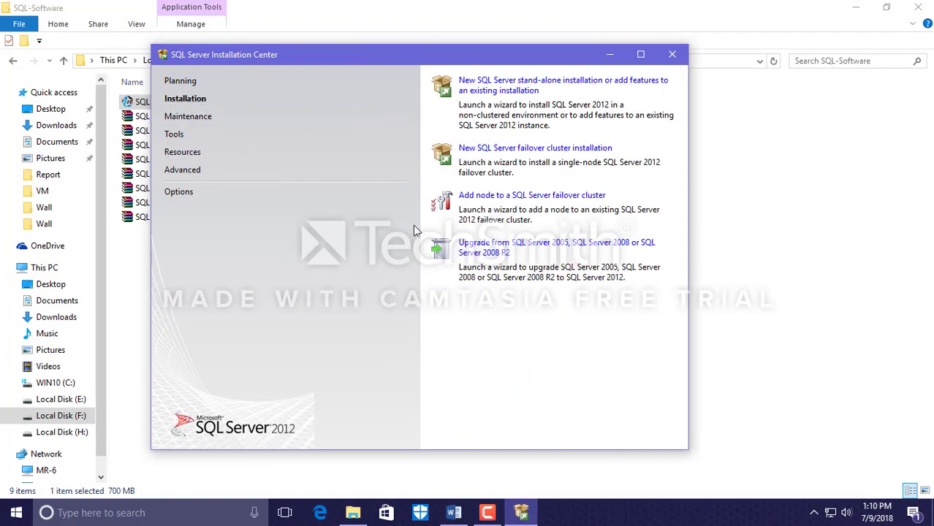
{"action": "left_click", "coordinate": [542, 89]}
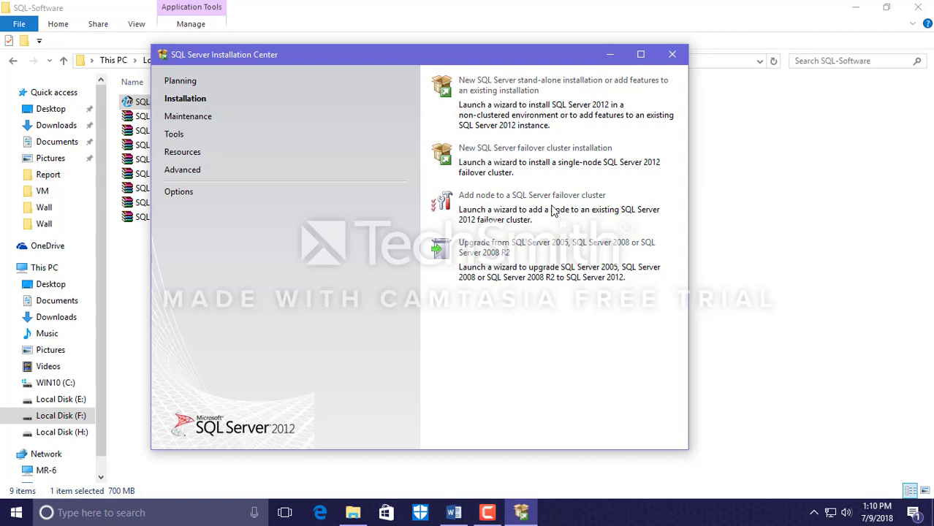
{"action": "left_click", "coordinate": [487, 513]}
{"action": "left_click", "coordinate": [488, 514]}
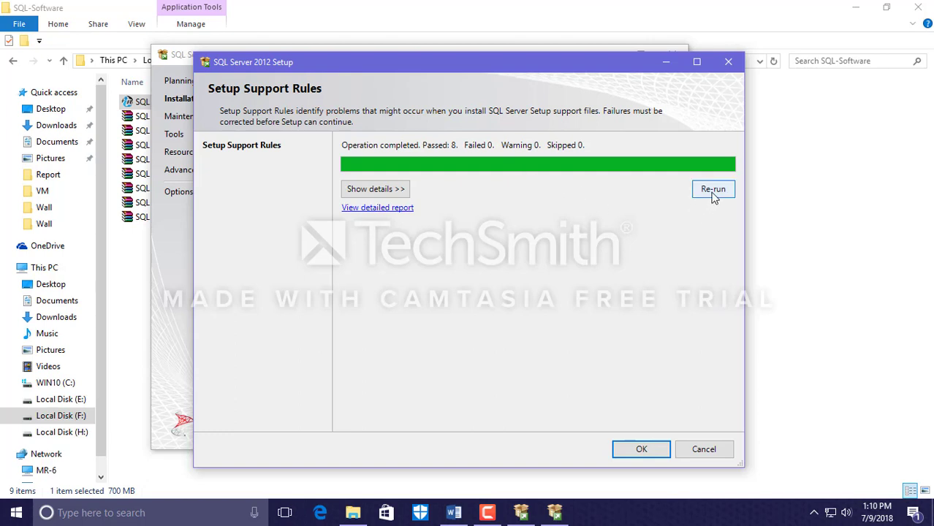
- Proceed past the setup support rules with the prefilled product key and accept the license terms
{"action": "left_click", "coordinate": [643, 451]}
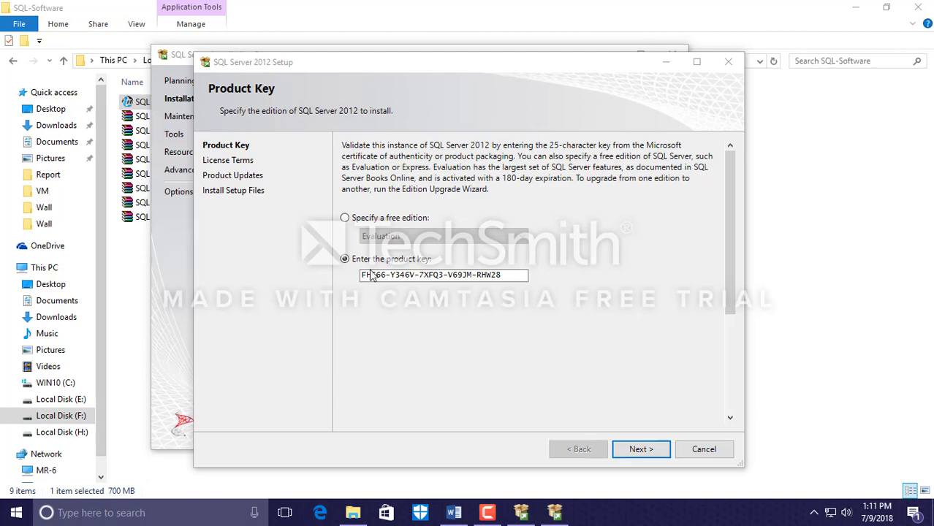
{"action": "left_click", "coordinate": [641, 449]}
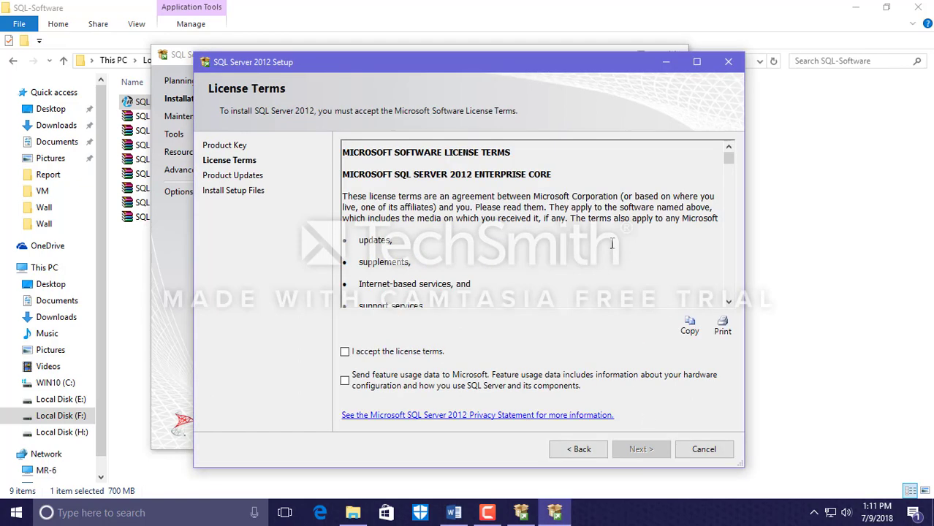
{"action": "left_click", "coordinate": [345, 351]}
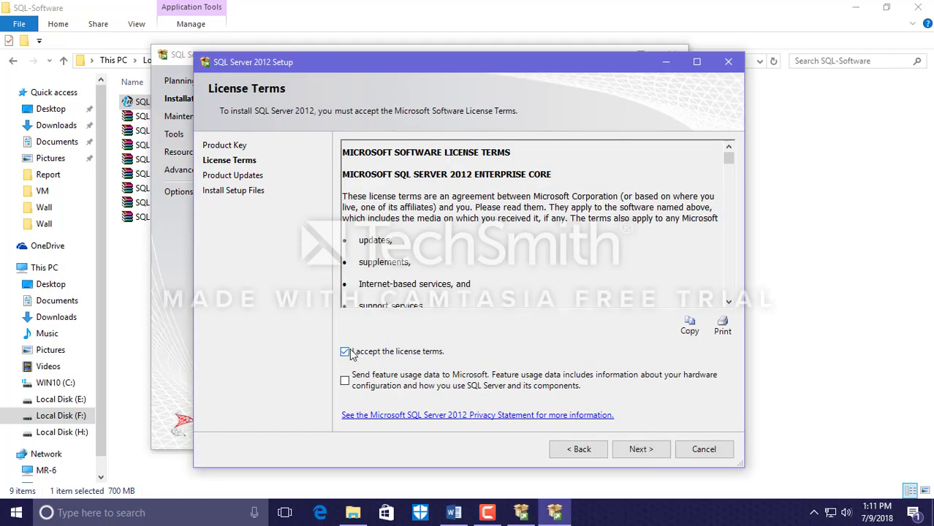
{"action": "left_click", "coordinate": [641, 450]}
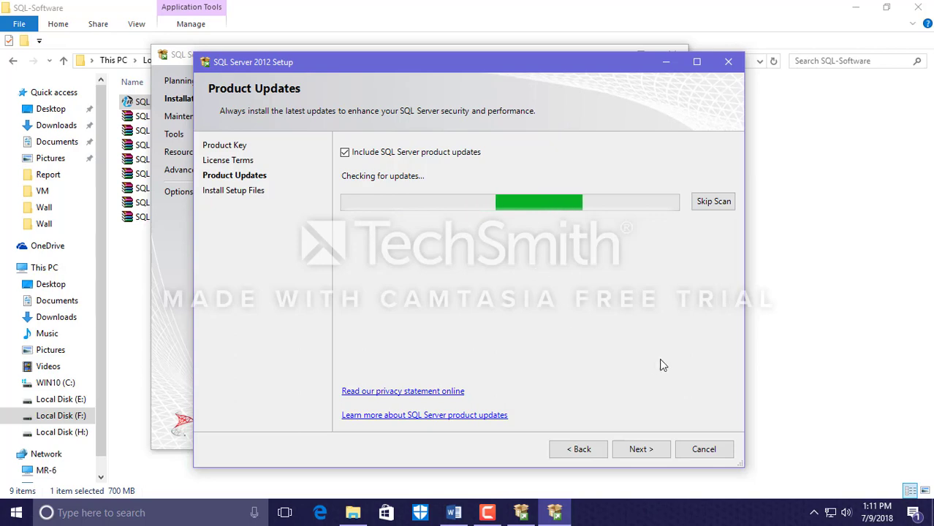
- Continue past the product updates and setup support rules, keeping SQL Server Feature Installation as the setup role
{"action": "left_click", "coordinate": [486, 512]}
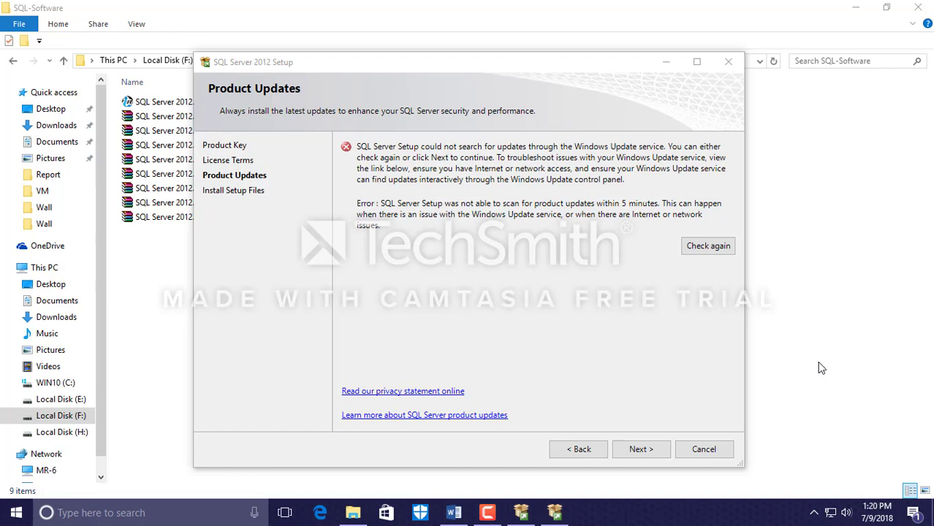
{"action": "left_click", "coordinate": [640, 450]}
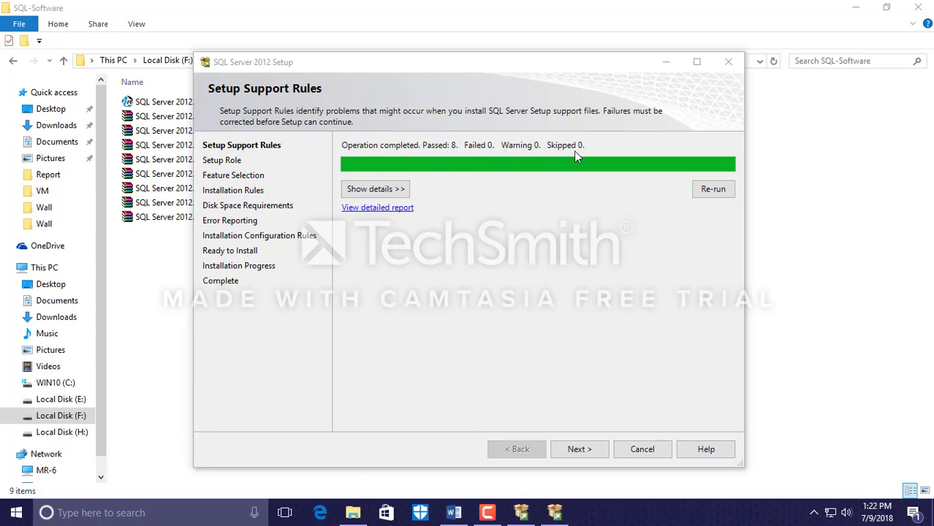
{"action": "left_click", "coordinate": [581, 449]}
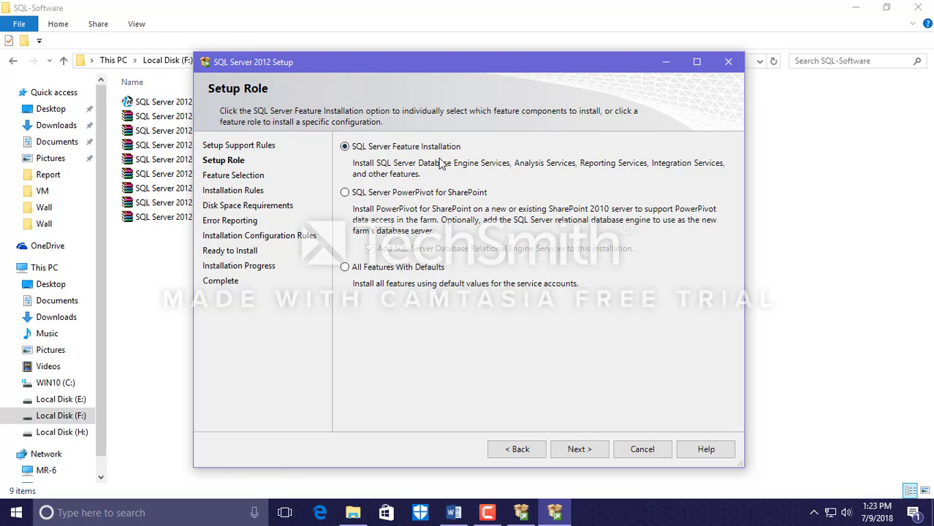
{"action": "left_click", "coordinate": [578, 449]}
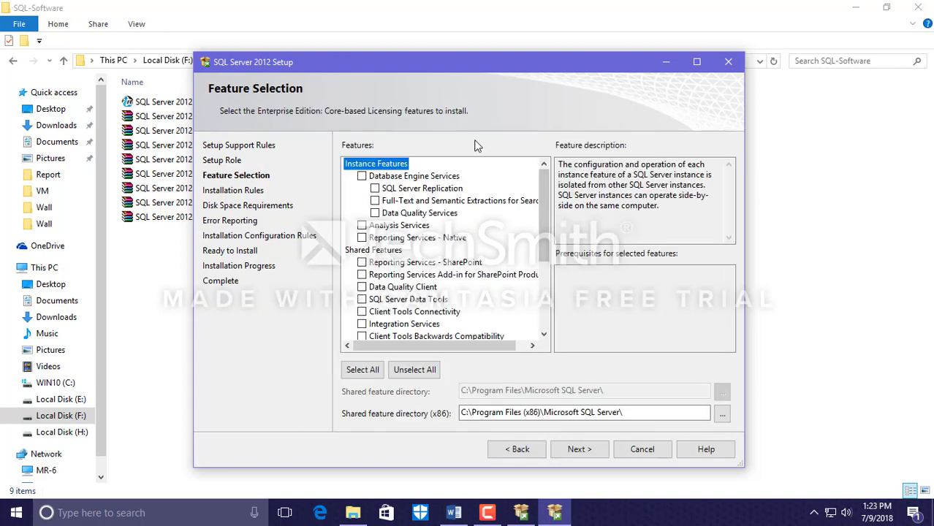
- Select all SQL Server features for installation and continue past the installation rules
{"action": "left_click", "coordinate": [368, 374]}
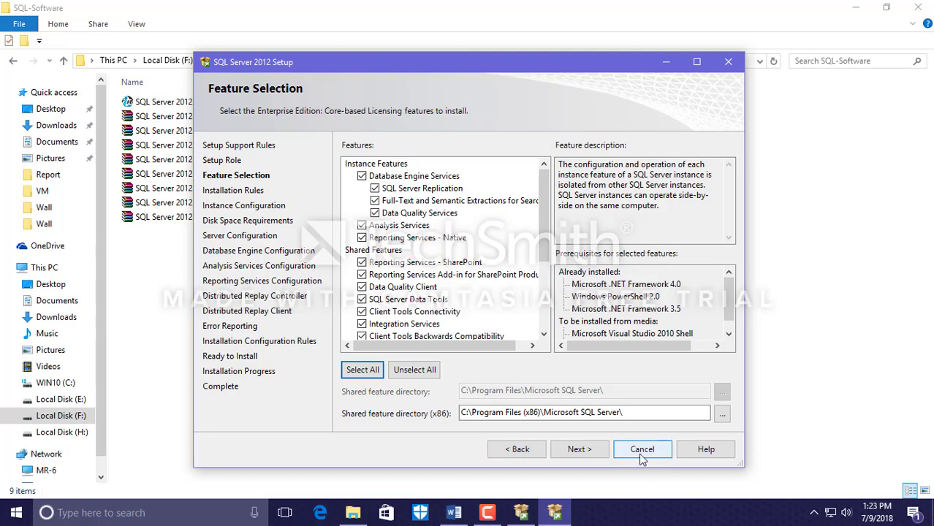
{"action": "left_click", "coordinate": [577, 448]}
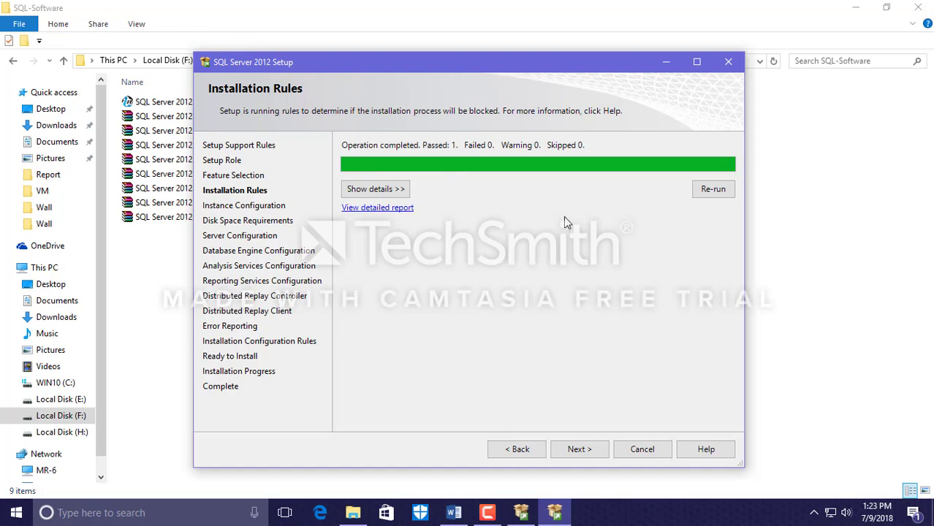
{"action": "left_click", "coordinate": [582, 448]}
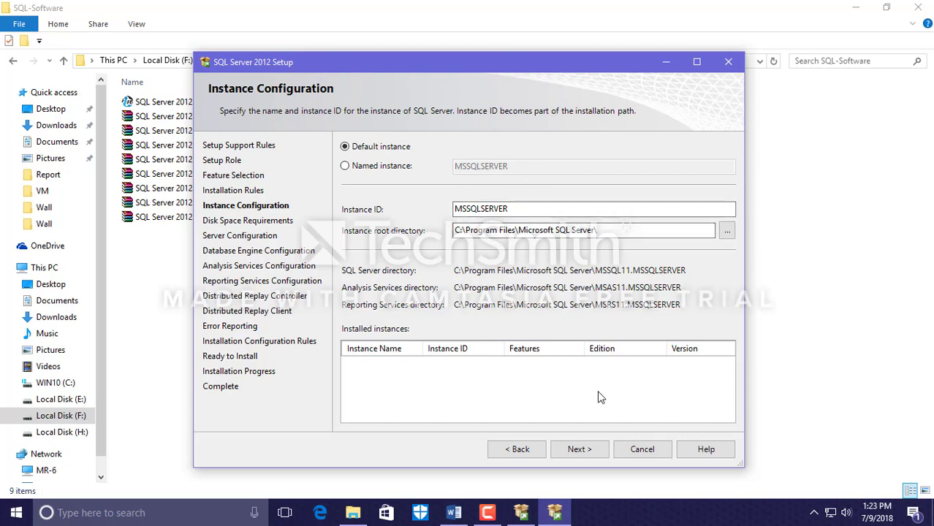
{"action": "left_click", "coordinate": [488, 512]}
{"action": "left_click", "coordinate": [399, 465]}
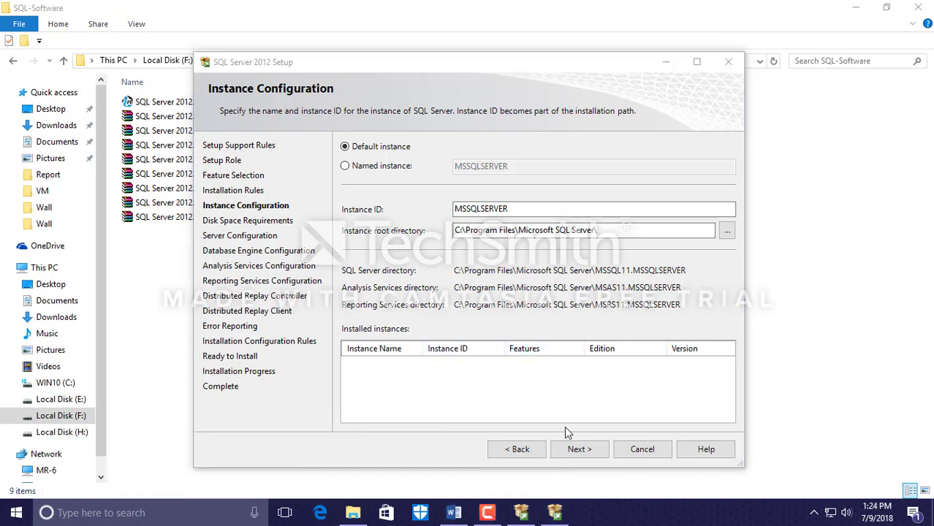
- Accept the default instance MSSQLSERVER and the disk space requirements, minimizing the File Explorer and Word windows behind the setup
{"action": "left_click", "coordinate": [593, 453]}
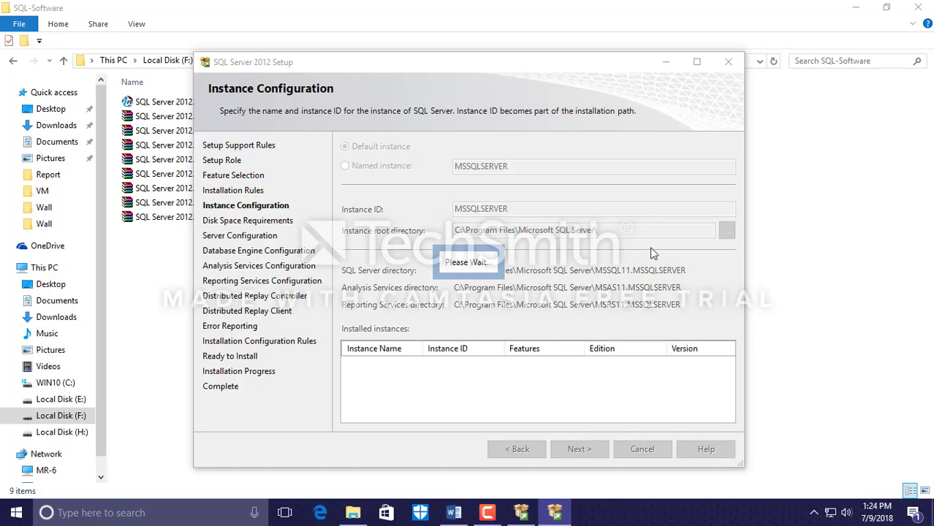
{"action": "left_click", "coordinate": [855, 8]}
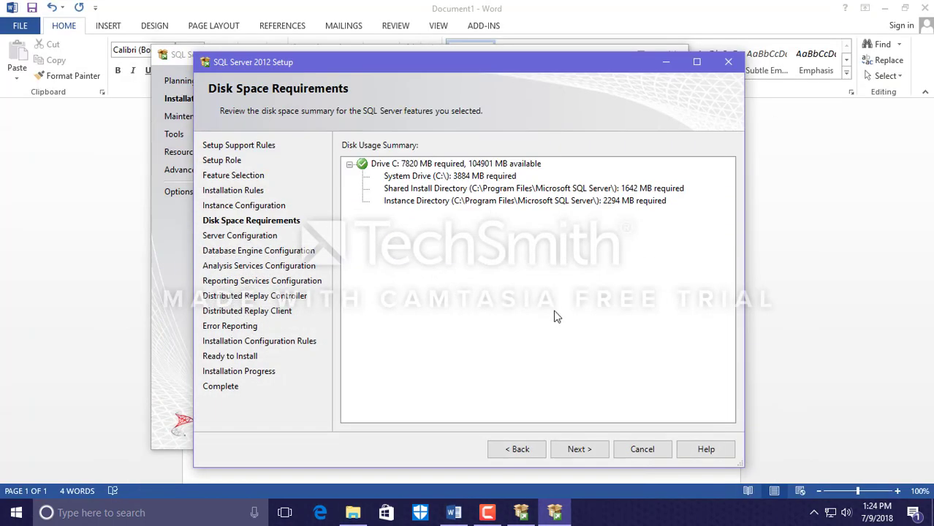
{"action": "left_click", "coordinate": [821, 20]}
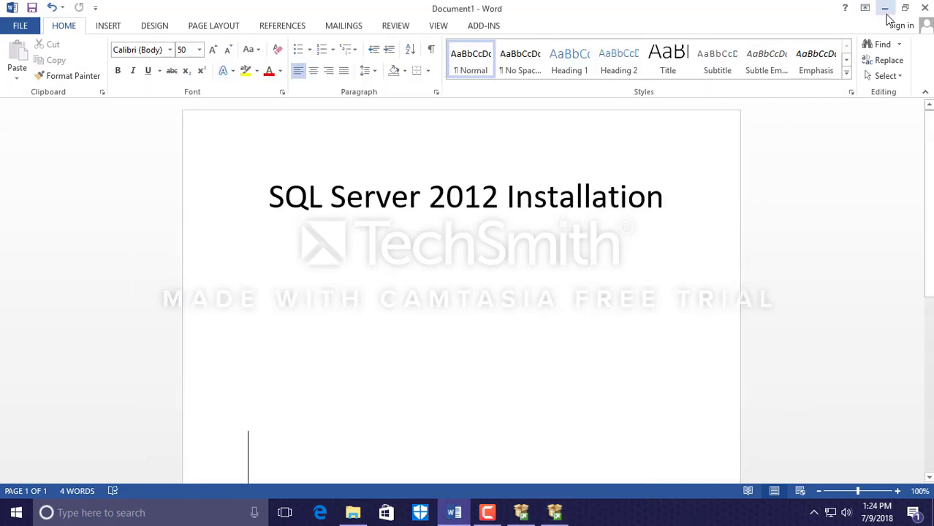
{"action": "left_click", "coordinate": [884, 8]}
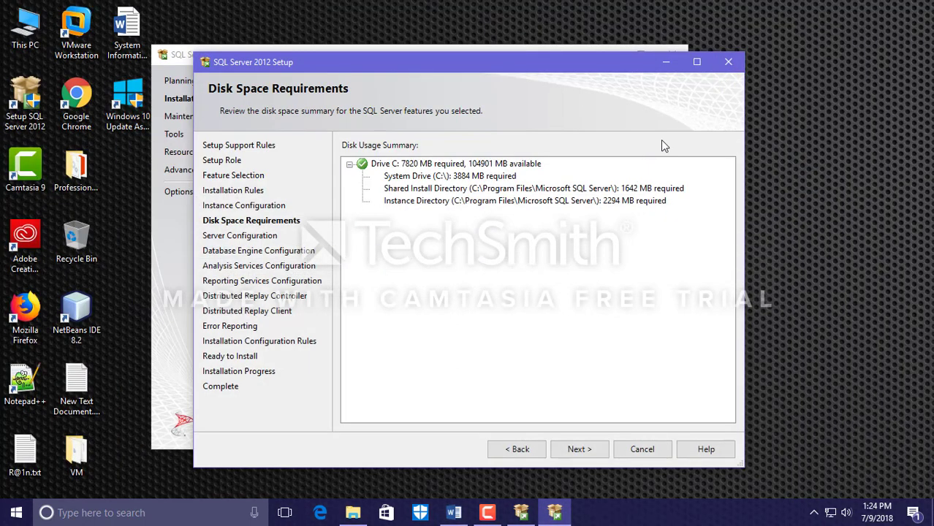
{"action": "left_click", "coordinate": [577, 451]}
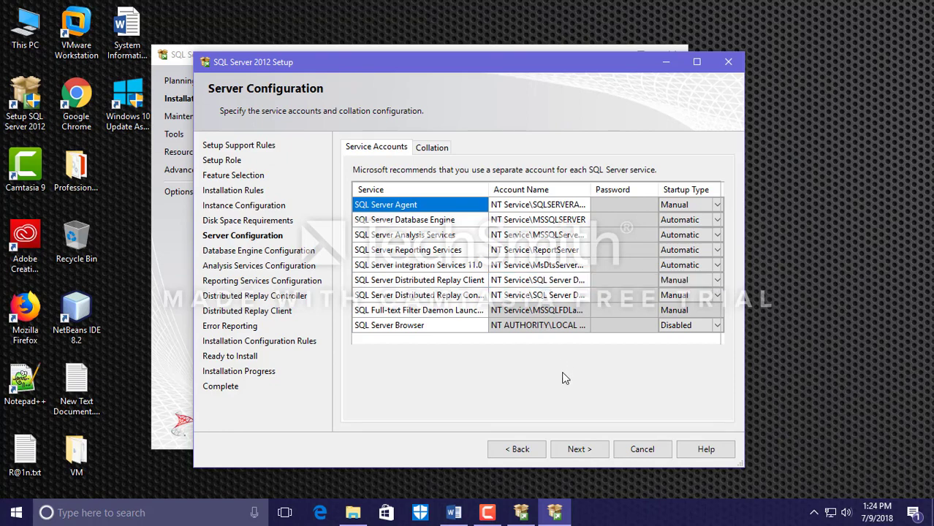
{"action": "left_click", "coordinate": [487, 512]}
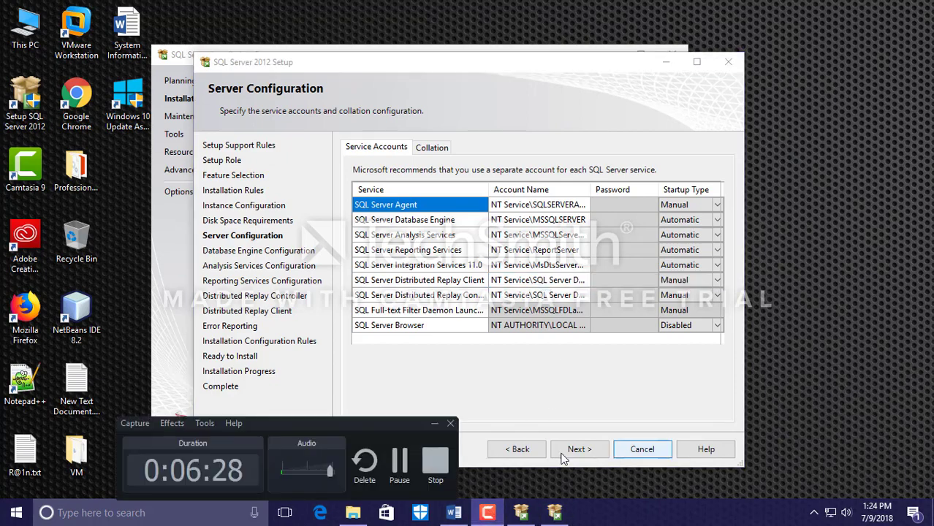
{"action": "left_click", "coordinate": [402, 468]}
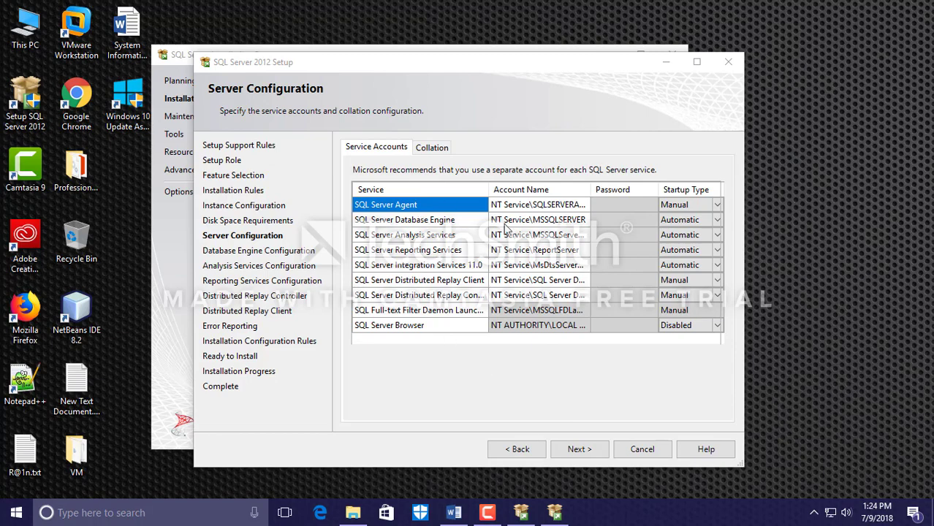
- Accept the service accounts, set Mixed Mode authentication with a confirmed sa password, and add the current user as a SQL Server administrator
{"action": "left_click", "coordinate": [579, 448]}
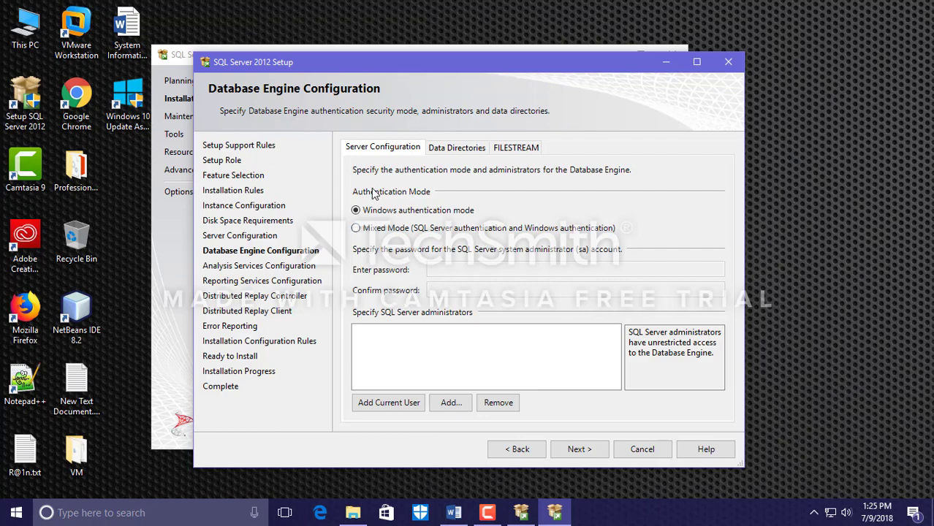
{"action": "left_click", "coordinate": [355, 228]}
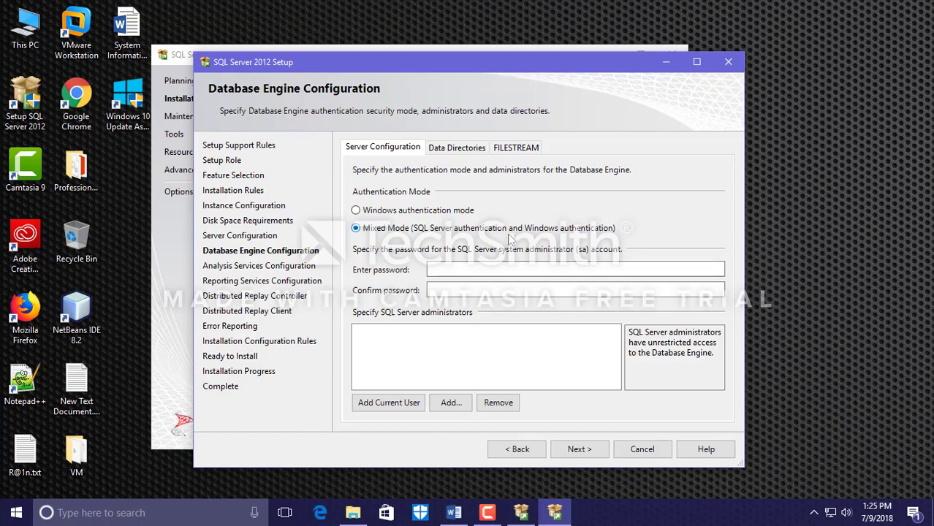
{"action": "left_click", "coordinate": [486, 268]}
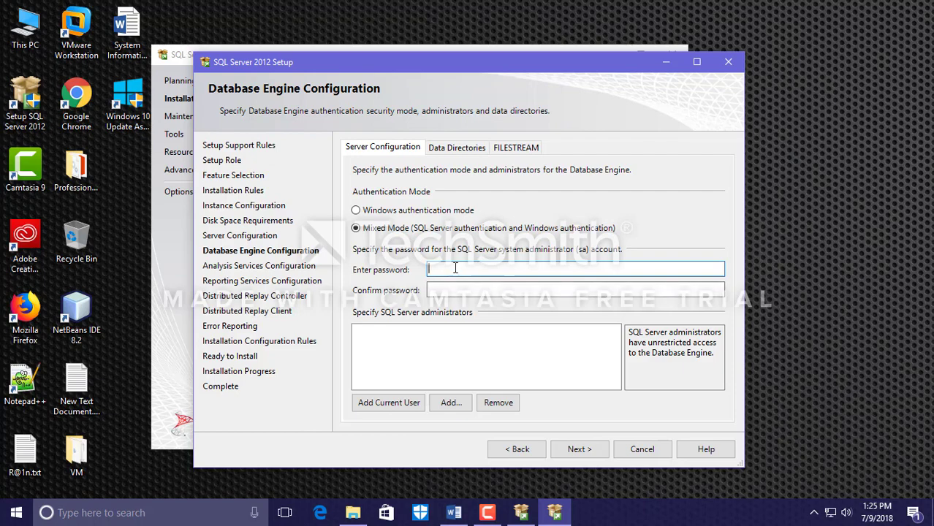
{"action": "type", "text": "•••••••••"}
{"action": "left_click", "coordinate": [451, 291]}
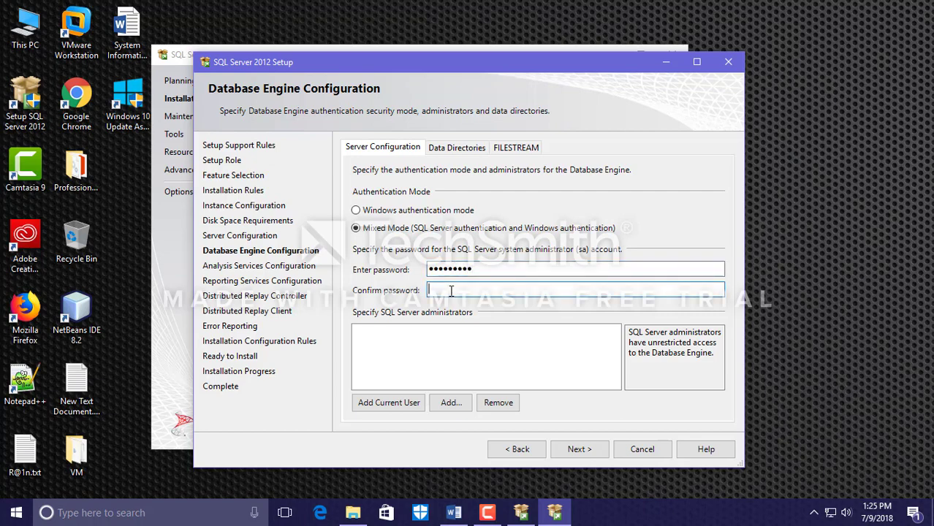
{"action": "type", "text": "•••••••••"}
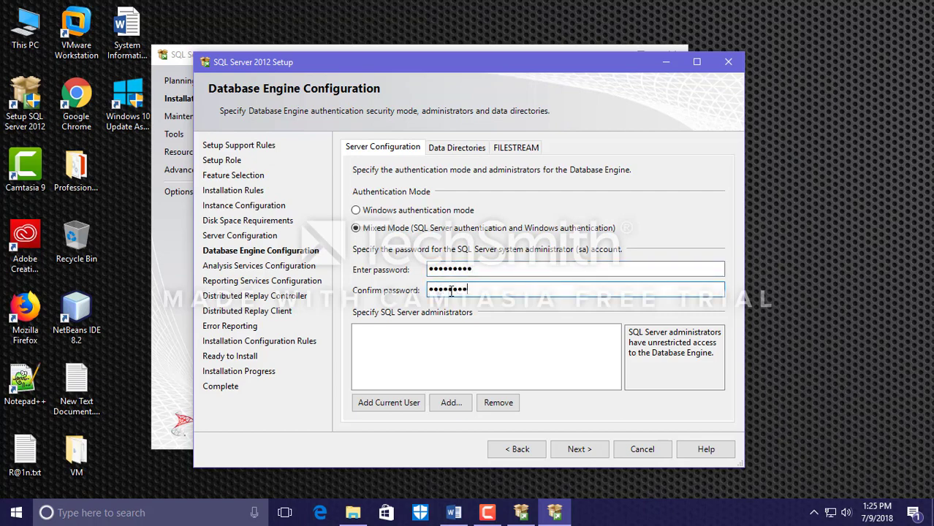
{"action": "type", "text": "•"}
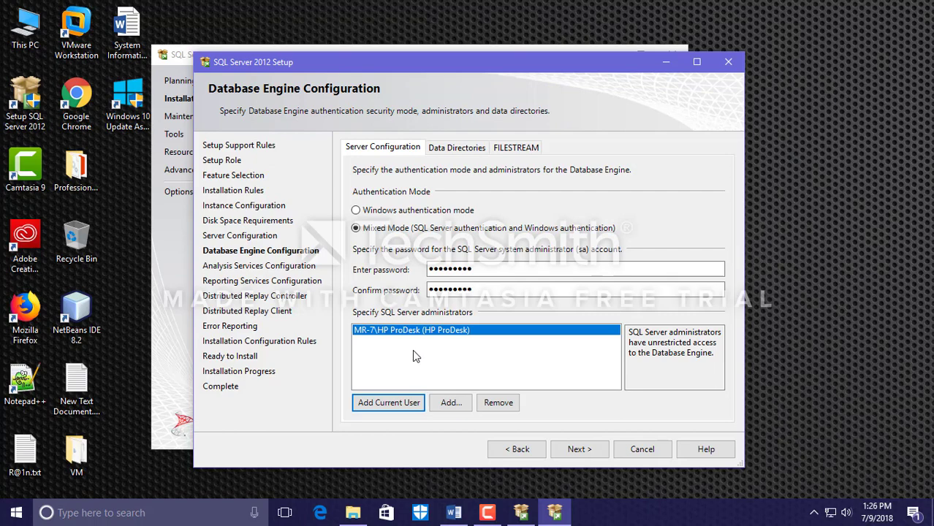
- Enable FILESTREAM for Transact-SQL access, file I/O access and remote clients, and continue to the Analysis Services configuration
{"action": "left_click", "coordinate": [520, 149]}
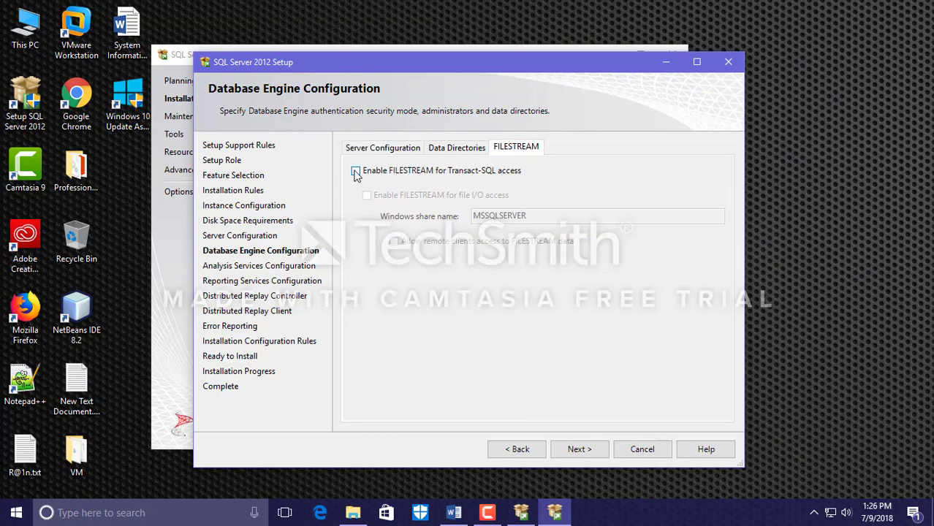
{"action": "left_click", "coordinate": [356, 171]}
{"action": "left_click", "coordinate": [366, 195]}
{"action": "left_click", "coordinate": [394, 242]}
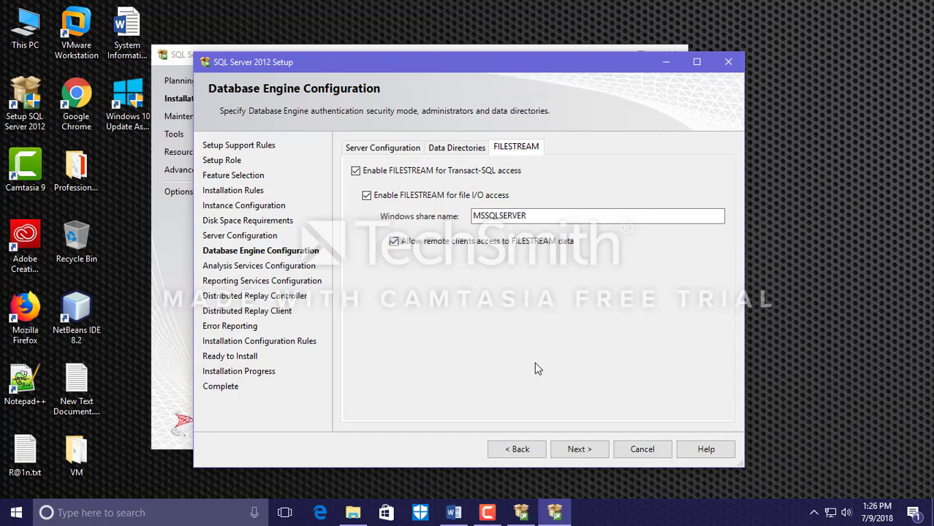
{"action": "left_click", "coordinate": [588, 451]}
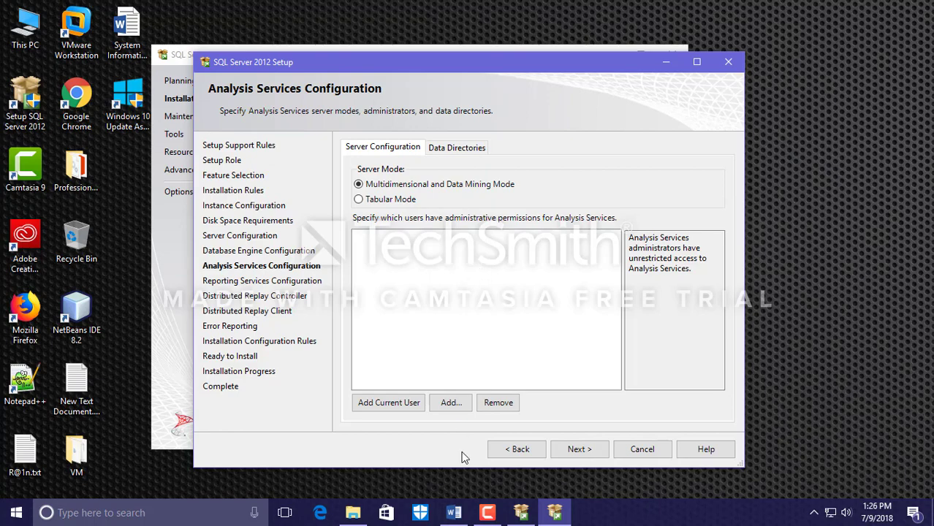
{"action": "left_click", "coordinate": [486, 512]}
{"action": "left_click", "coordinate": [400, 468]}
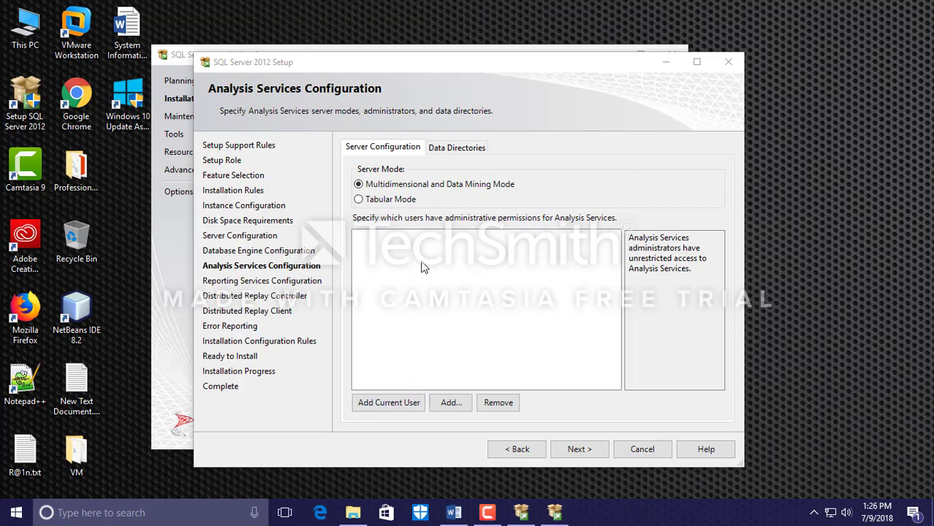
- Give the current user administrative permissions for Analysis Services and accept the default Reporting Services configuration
{"action": "left_click", "coordinate": [382, 403]}
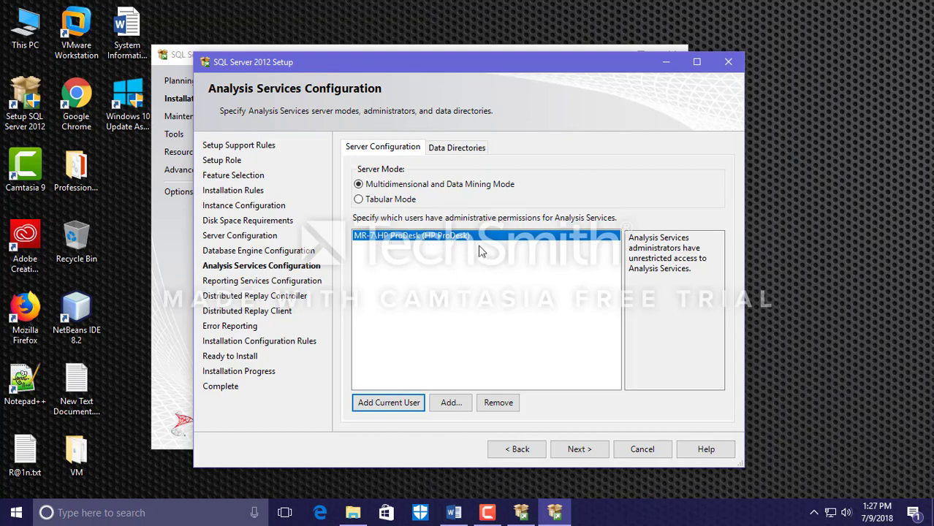
{"action": "left_click", "coordinate": [588, 448]}
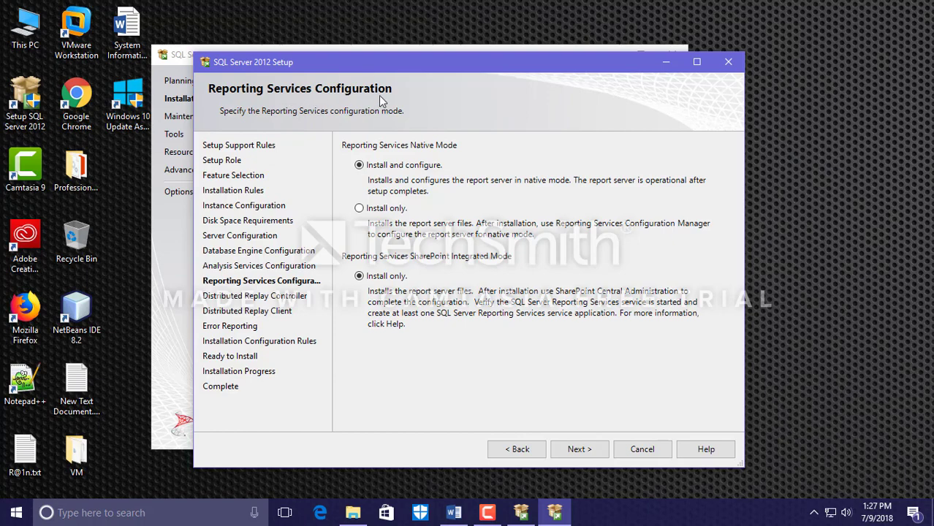
{"action": "left_click", "coordinate": [579, 452]}
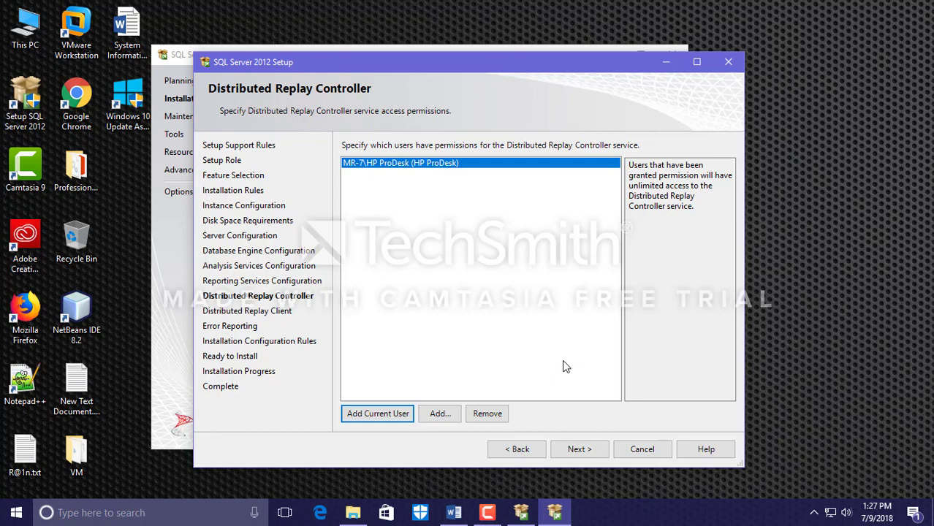
- Grant the current user Distributed Replay Controller permissions, keep the replay client and error reporting defaults, and start the installation
{"action": "left_click", "coordinate": [577, 449]}
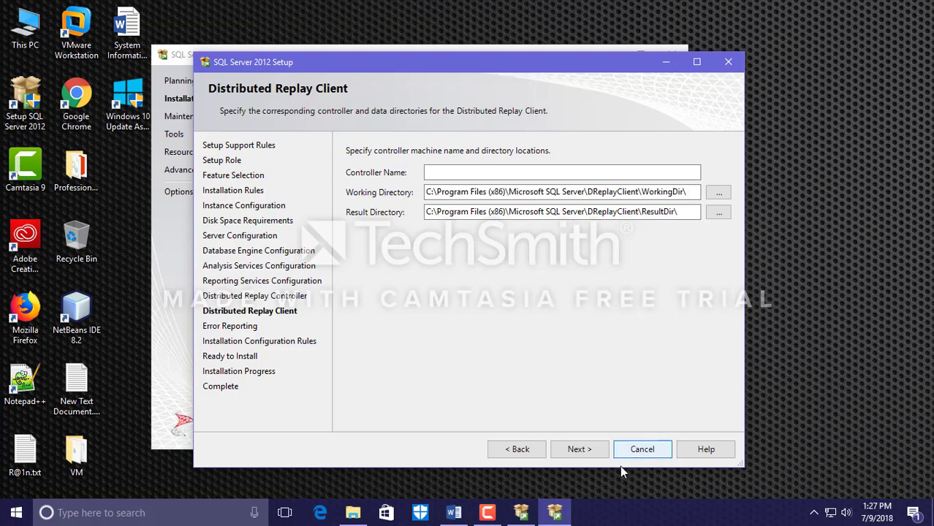
{"action": "left_click", "coordinate": [580, 450]}
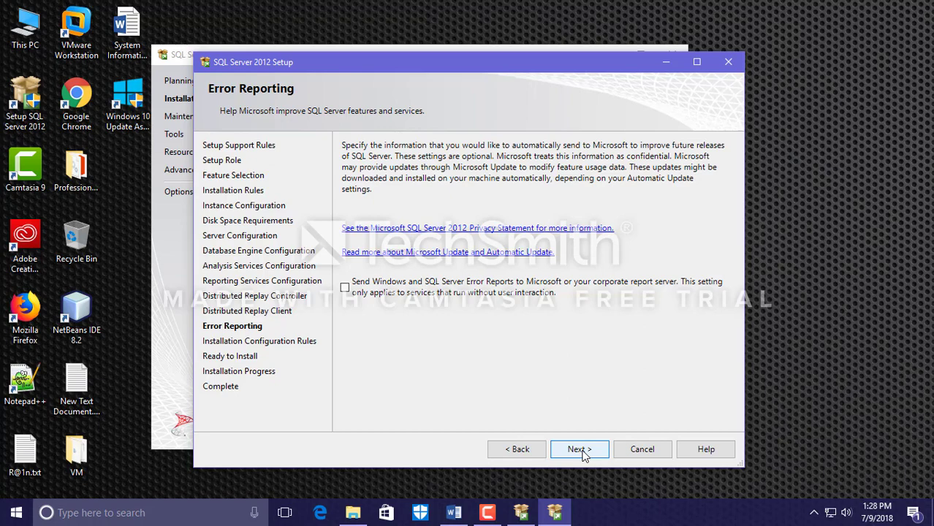
{"action": "left_click", "coordinate": [579, 449]}
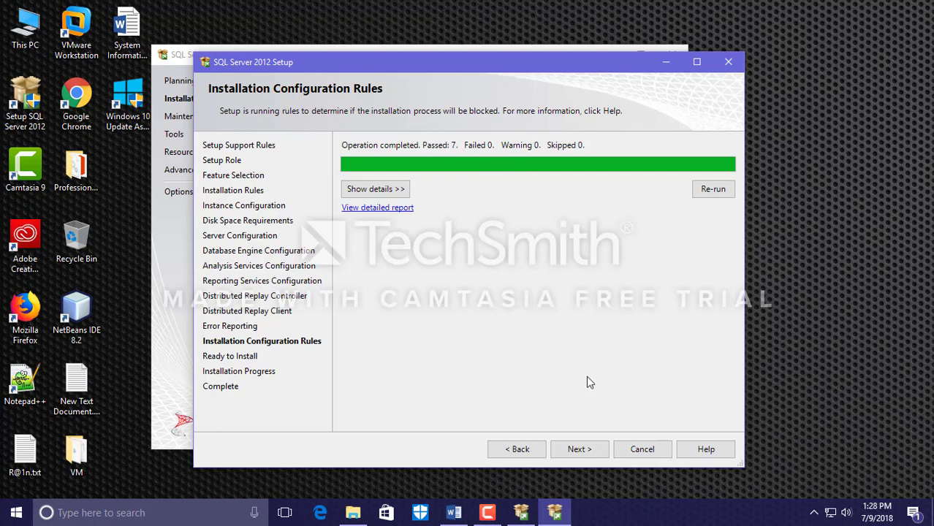
{"action": "left_click", "coordinate": [577, 449]}
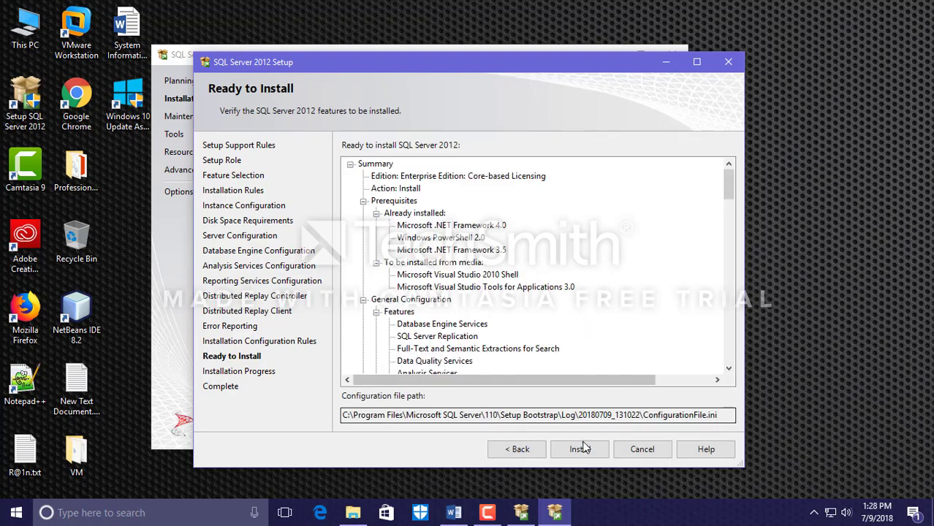
{"action": "left_click", "coordinate": [580, 451]}
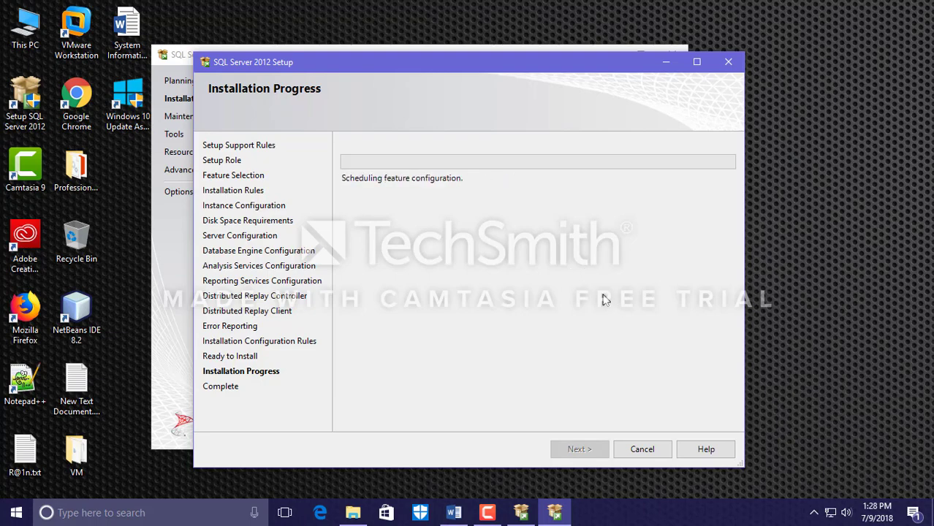
{"action": "left_click", "coordinate": [486, 513]}
{"action": "left_click", "coordinate": [399, 463]}
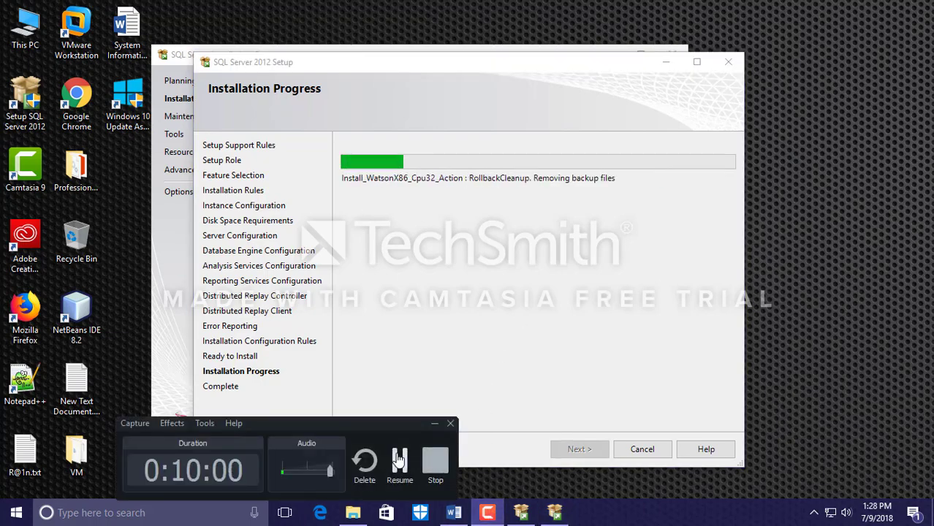
{"action": "left_click", "coordinate": [399, 464]}
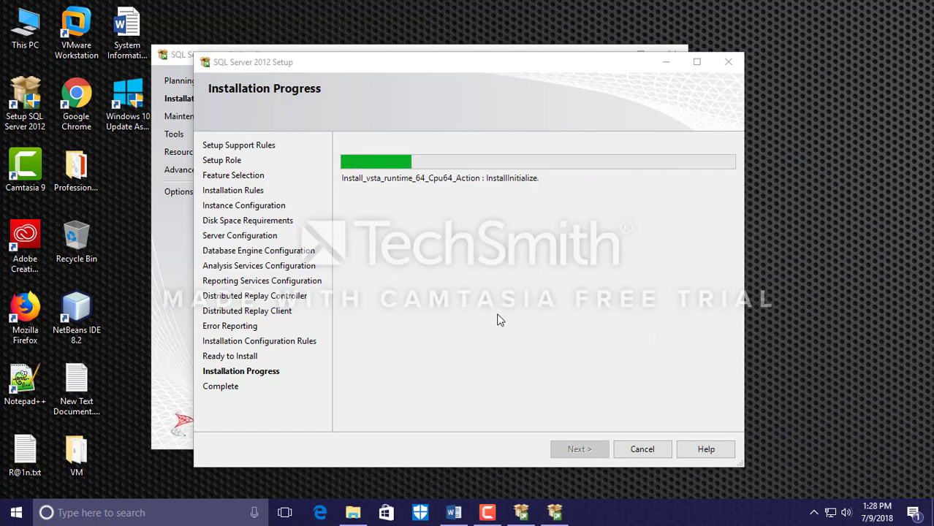
{"action": "left_click", "coordinate": [488, 512]}
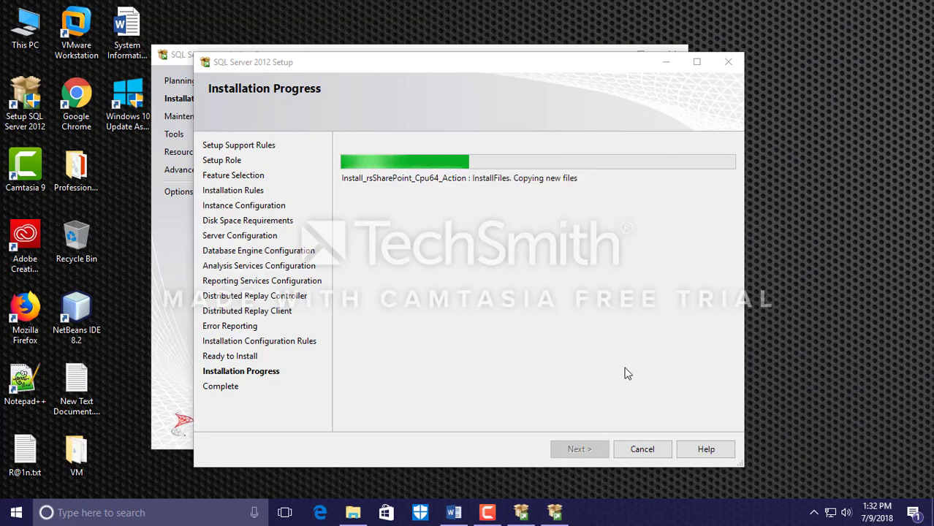
{"action": "left_click", "coordinate": [488, 512]}
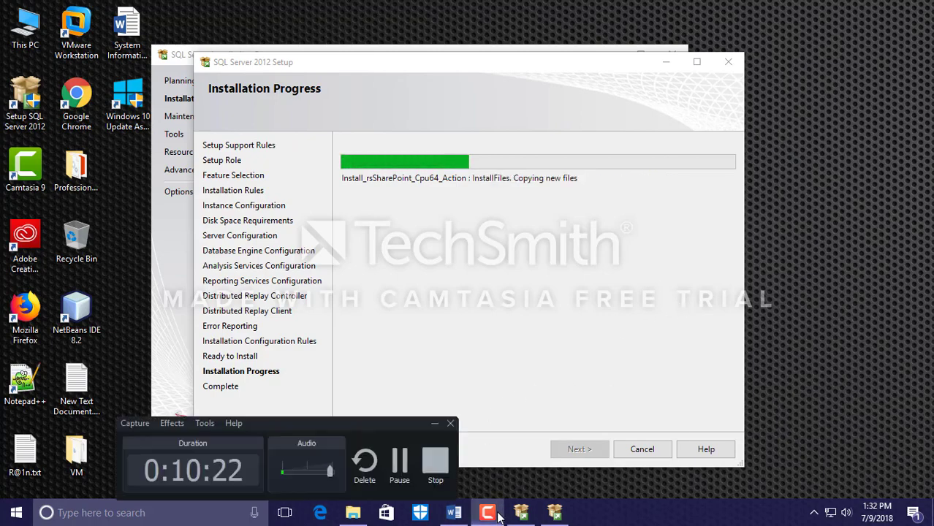
{"action": "left_click", "coordinate": [398, 463]}
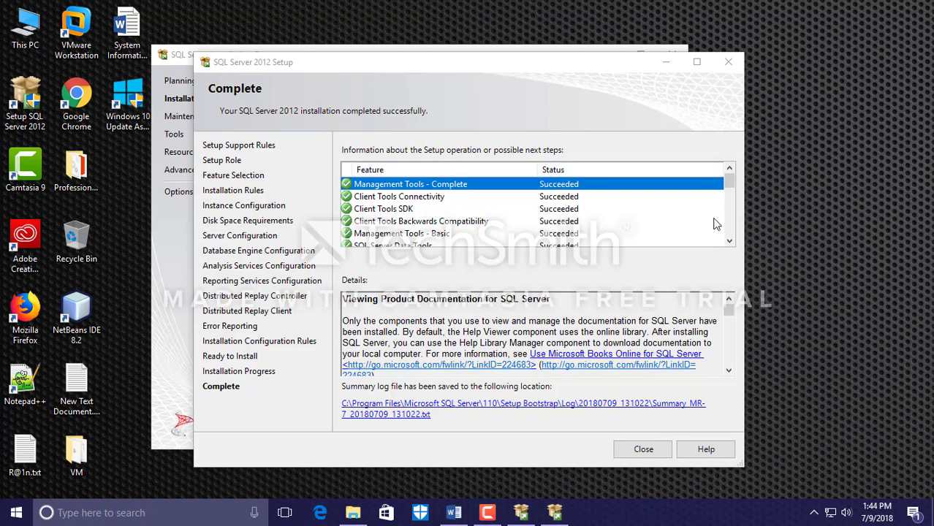
- Review the installation status of each feature, and close the setup wizard and the SQL Server Installation Center
{"action": "scroll", "coordinate": [705, 222], "scroll_direction": "down", "scroll_amount": 3}
{"action": "scroll", "coordinate": [705, 221], "scroll_direction": "down", "scroll_amount": 3}
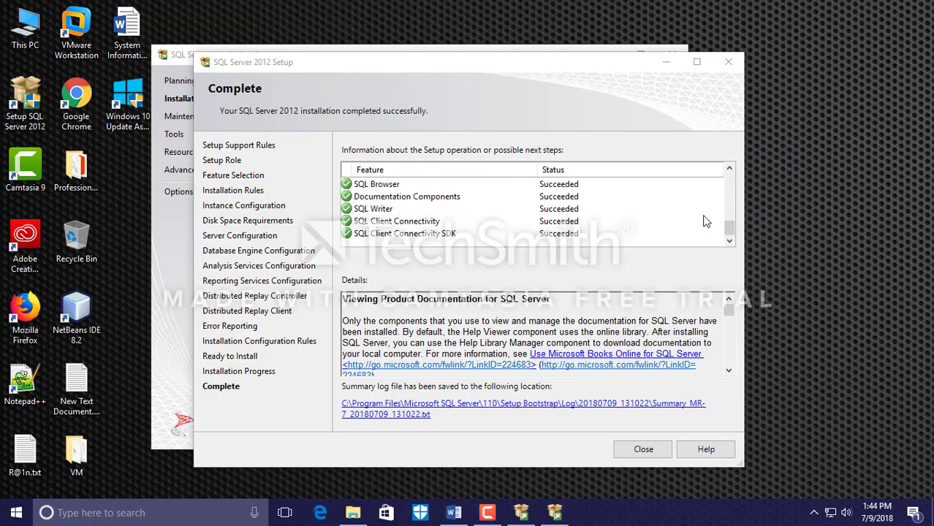
{"action": "scroll", "coordinate": [705, 221], "scroll_direction": "up", "scroll_amount": 1}
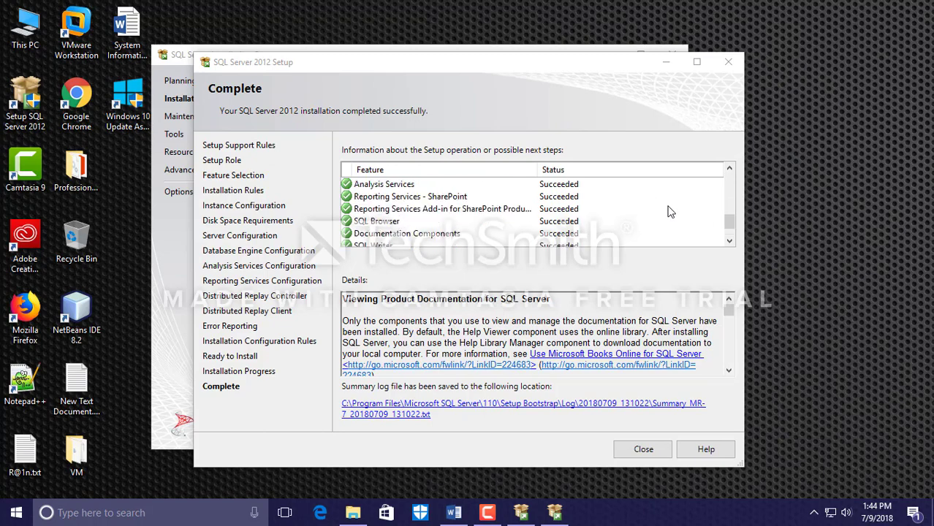
{"action": "left_click", "coordinate": [643, 450]}
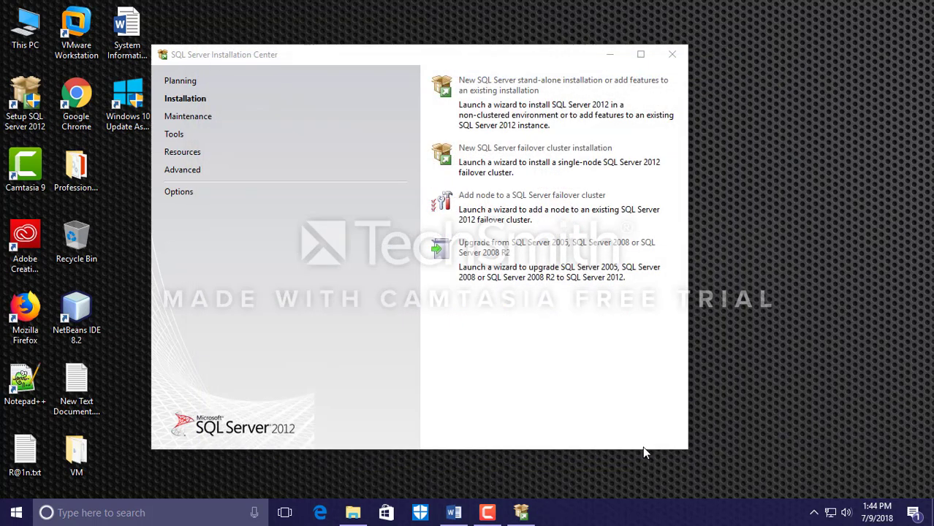
{"action": "left_click", "coordinate": [674, 57]}
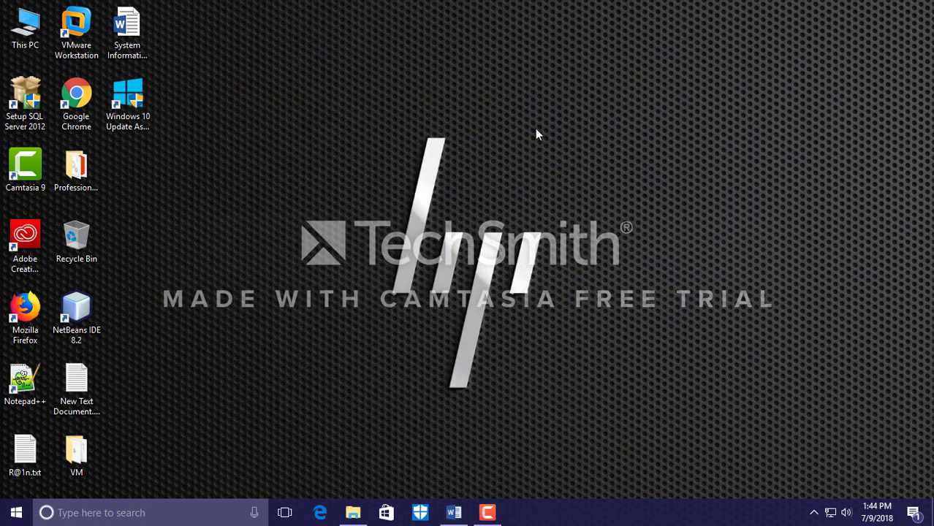
{"action": "right_click", "coordinate": [497, 123]}
{"action": "left_click", "coordinate": [527, 163]}
{"action": "right_click", "coordinate": [512, 144]}
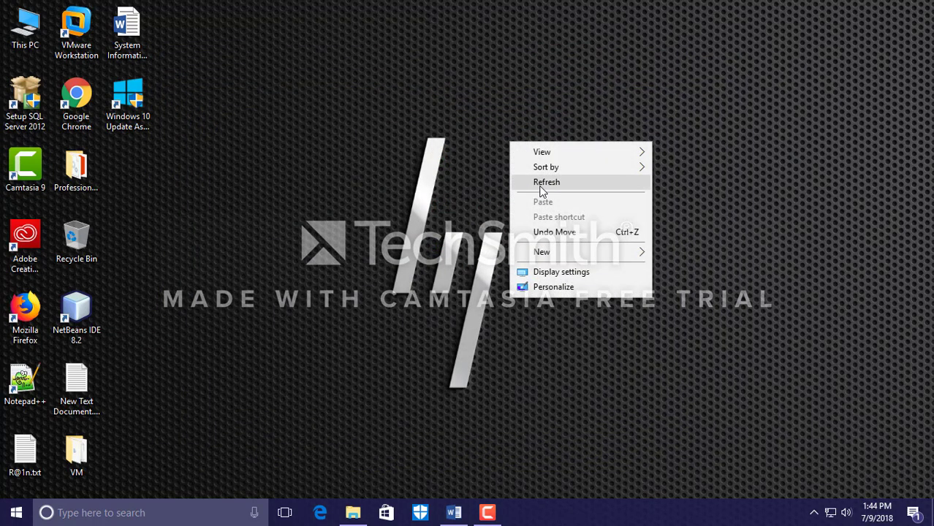
{"action": "left_click", "coordinate": [545, 181]}
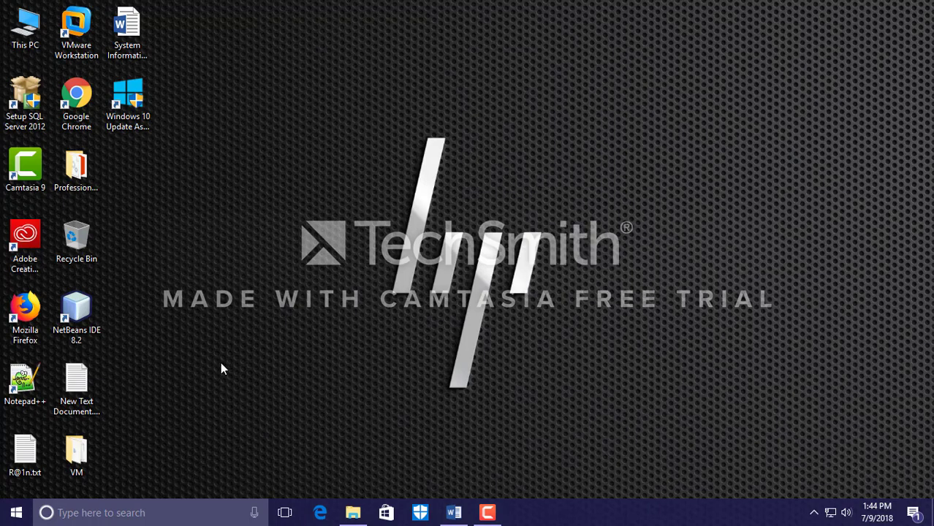
- Open a Command Prompt through Run with cmd and start the sqlcmd utility
{"action": "key", "text": "super+r"}
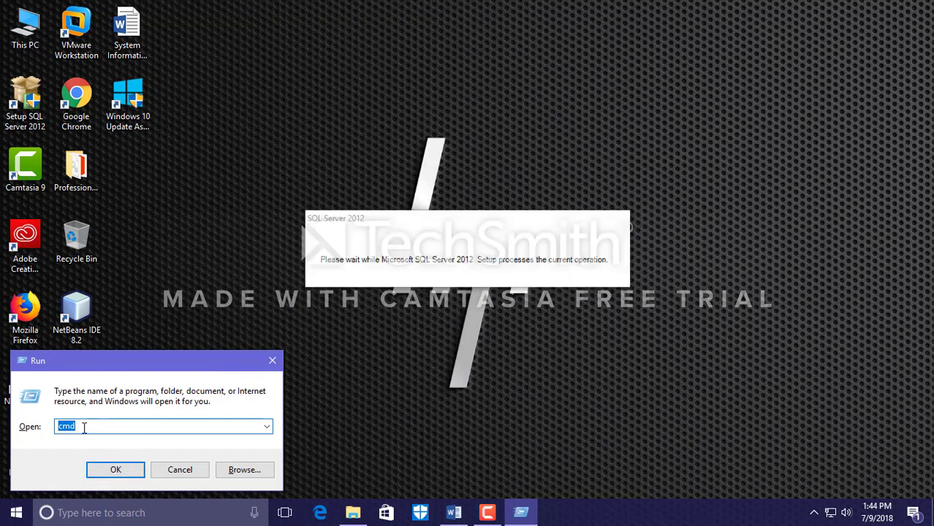
{"action": "type", "text": "cmd"}
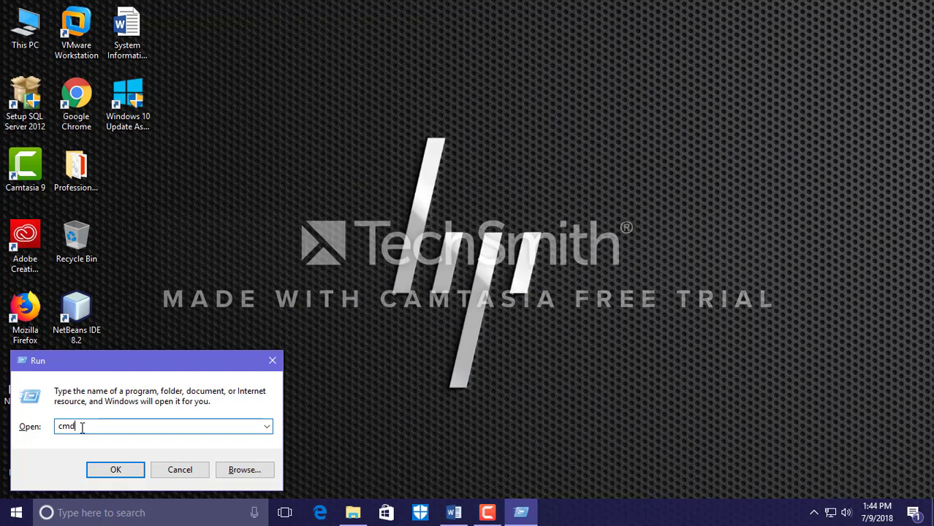
{"action": "left_click", "coordinate": [116, 470]}
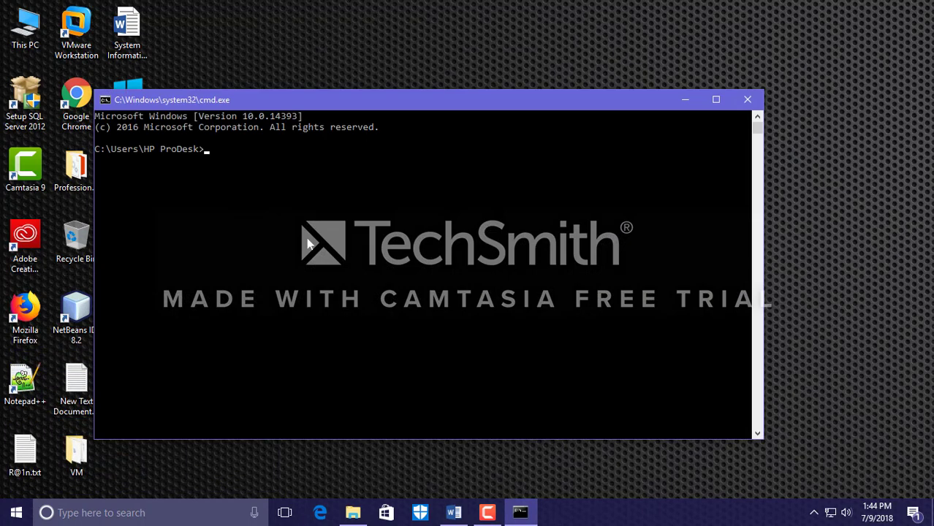
{"action": "type", "text": "sqlcmd"}
{"action": "key", "text": "Return"}
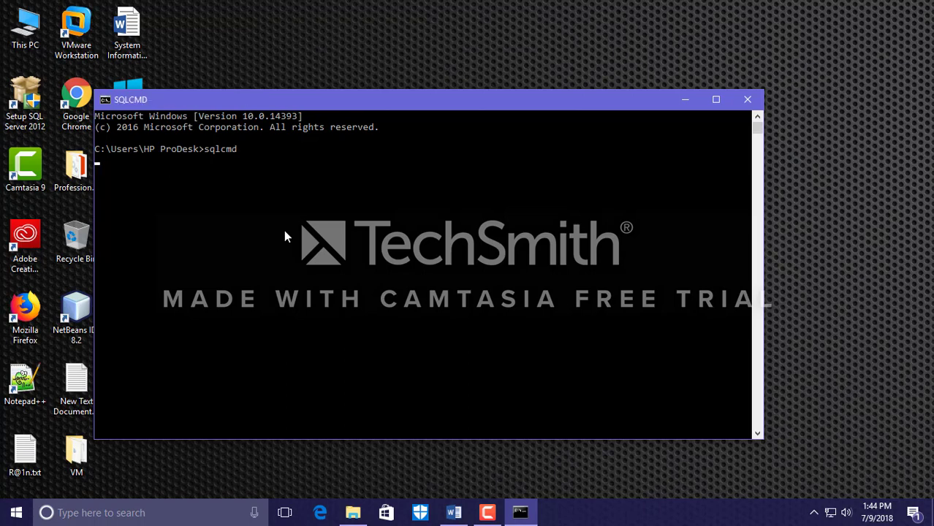